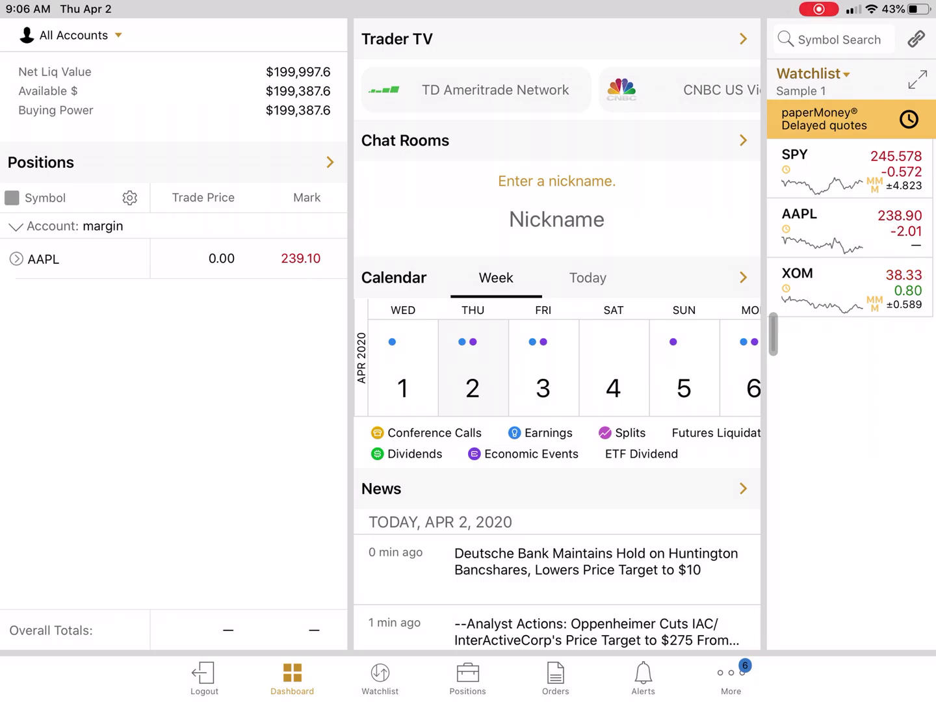
Step: Show the full positions list and expand AAPL to reveal its 9 APR 20 245 call leg
left_click(329, 162)
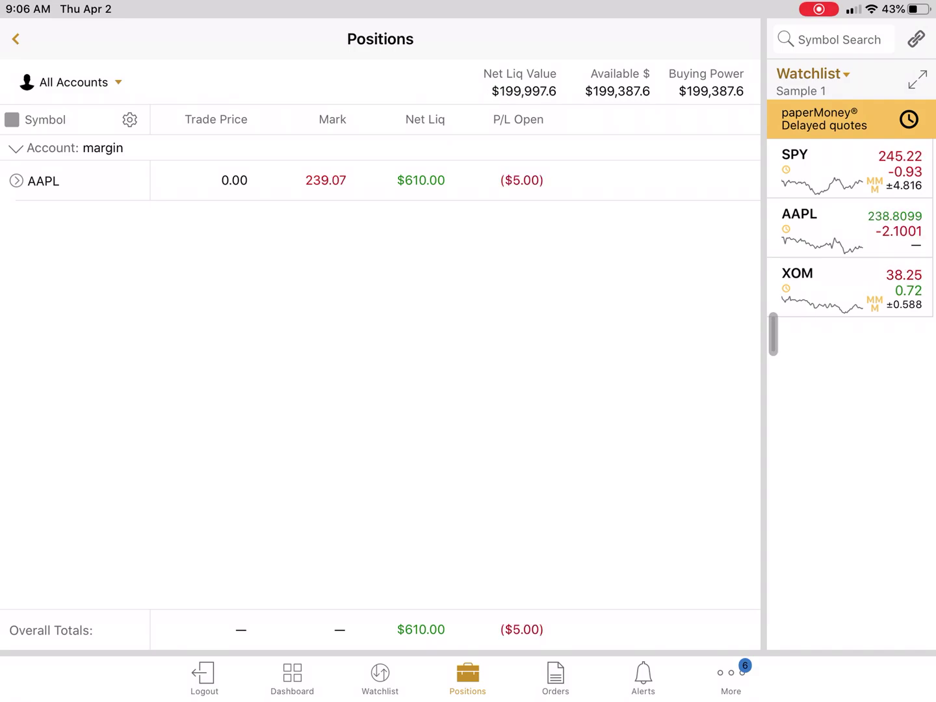
left_click(16, 181)
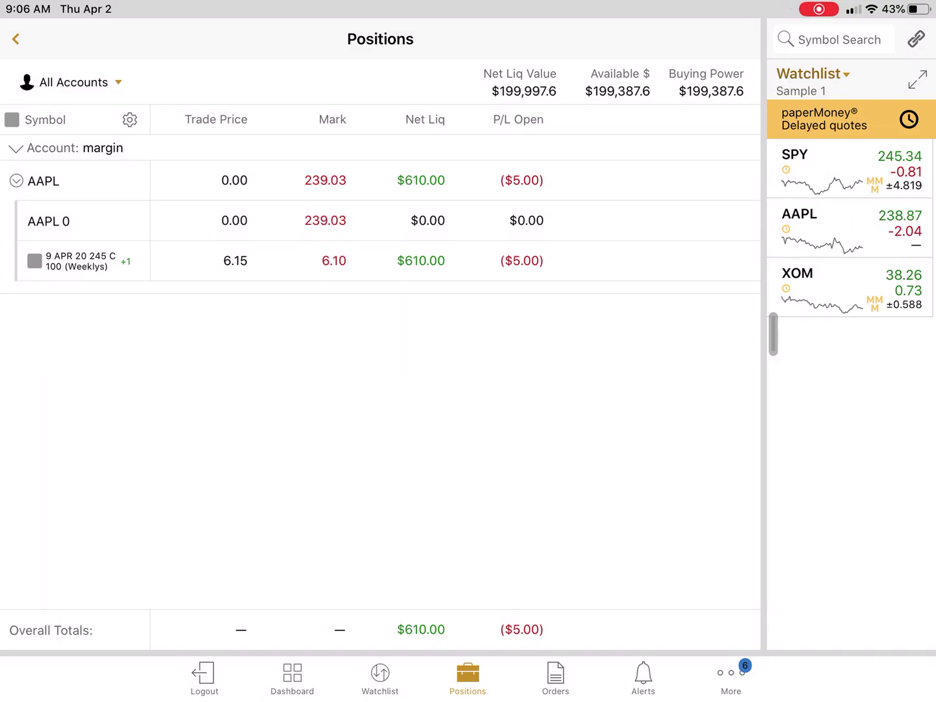
Step: Open the 245 call's quote popover and draft a 10-contract closing sell at 6.05
left_click(80, 261)
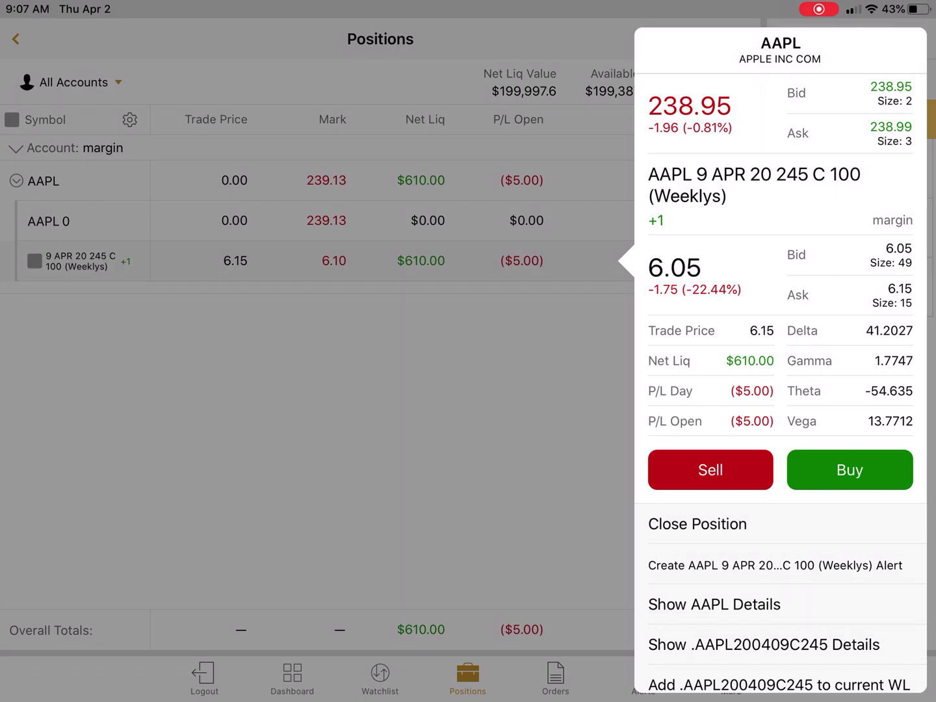
left_click(710, 469)
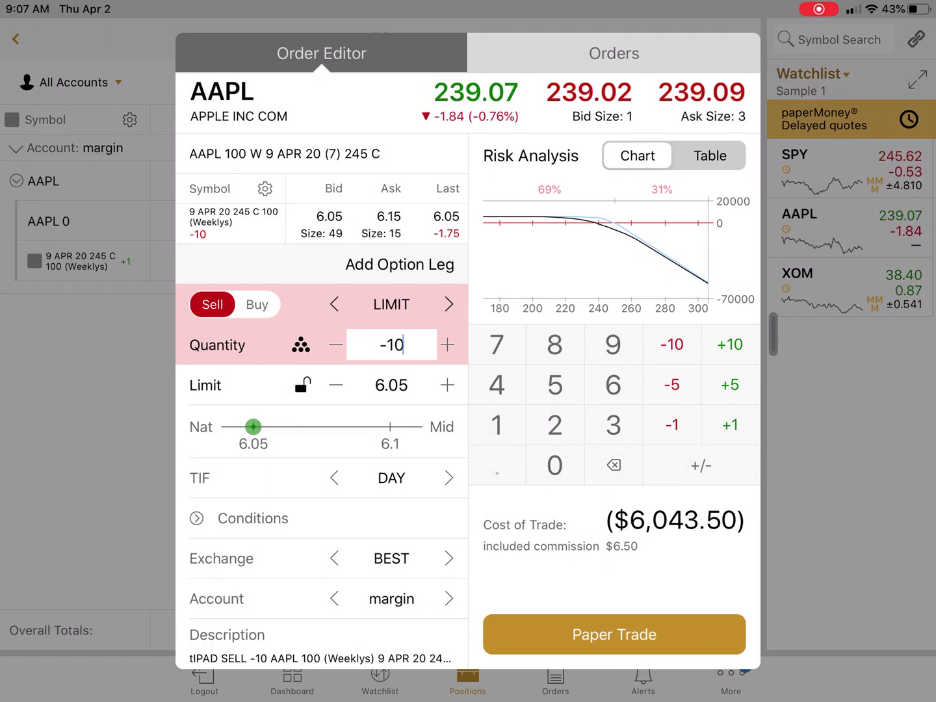
Step: Reduce the sell order quantity from -10 to -1 contract
key("BackSpace")
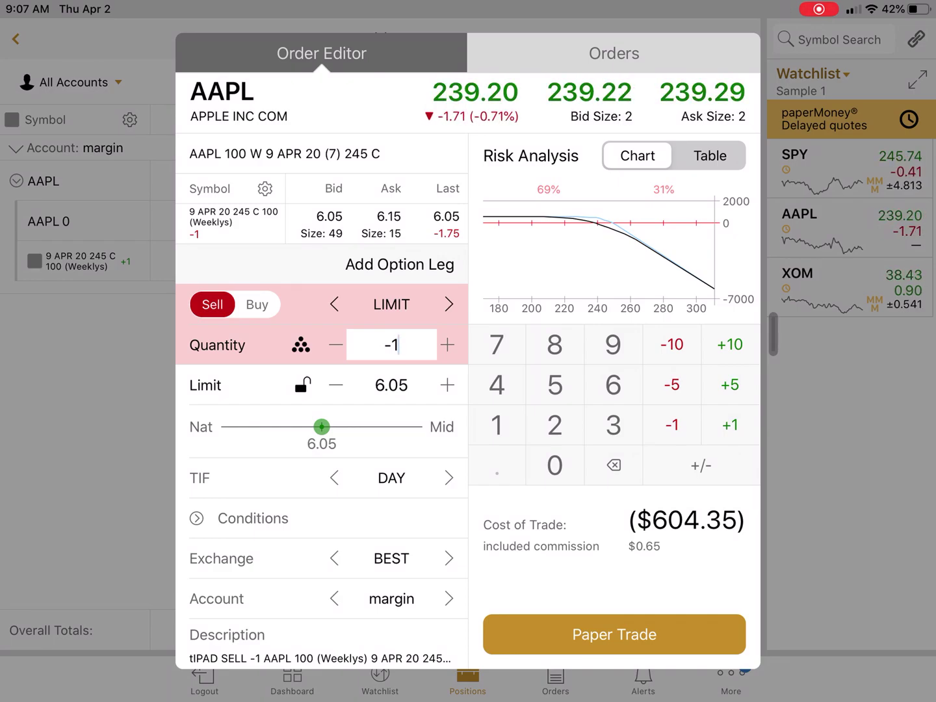
Step: Change the sell order's limit price from 6.05 to 6, bringing trade cost to $599.35
left_click(391, 385)
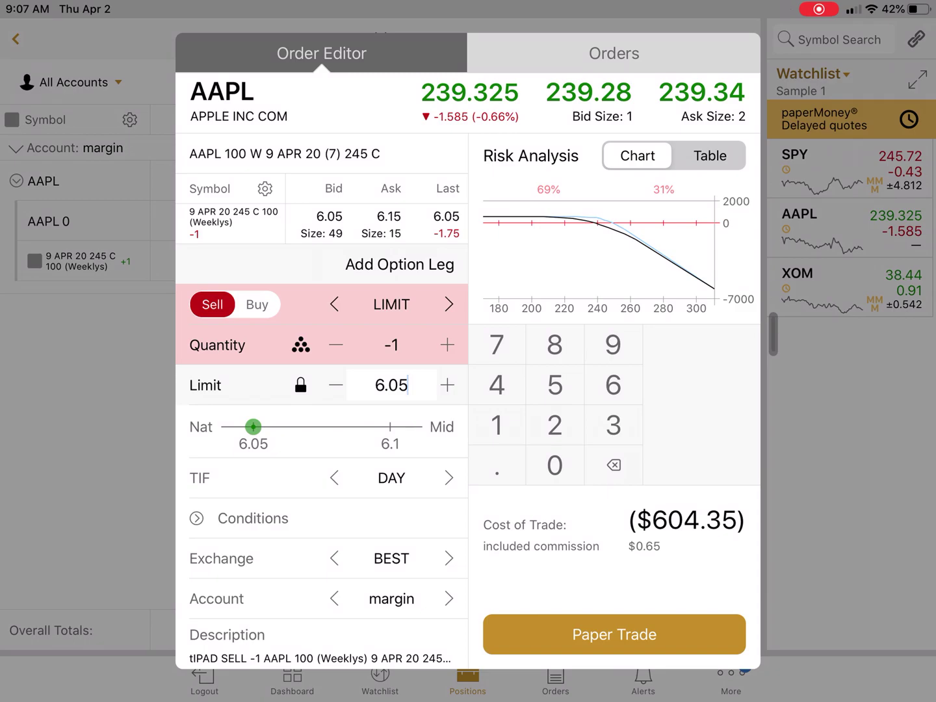
left_click(612, 465)
left_click(614, 465)
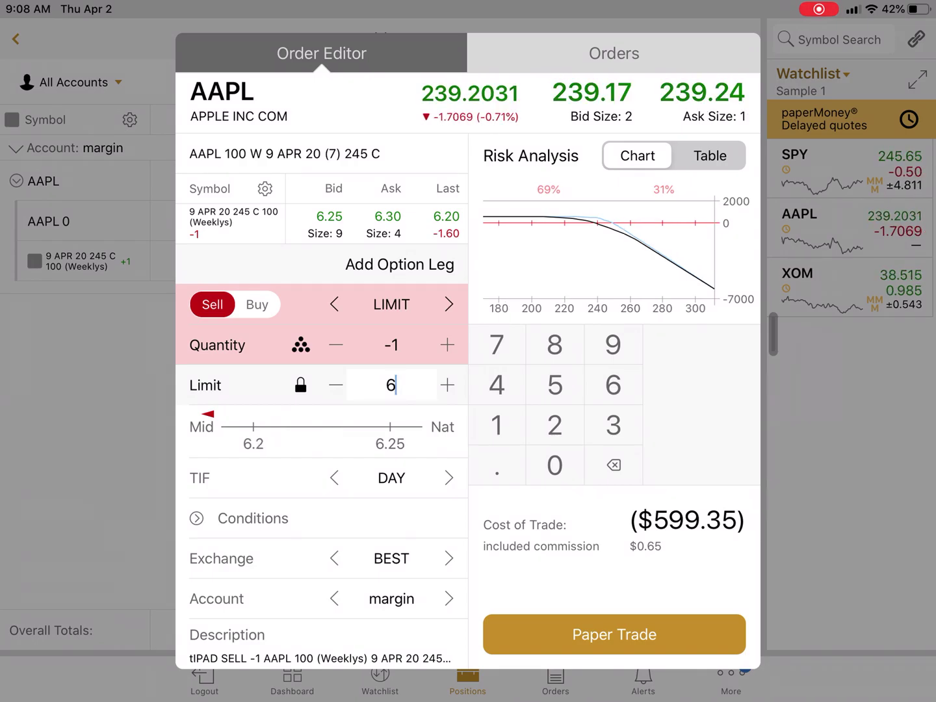
scroll(322, 402, "down", 3)
scroll(322, 401, "up", 3)
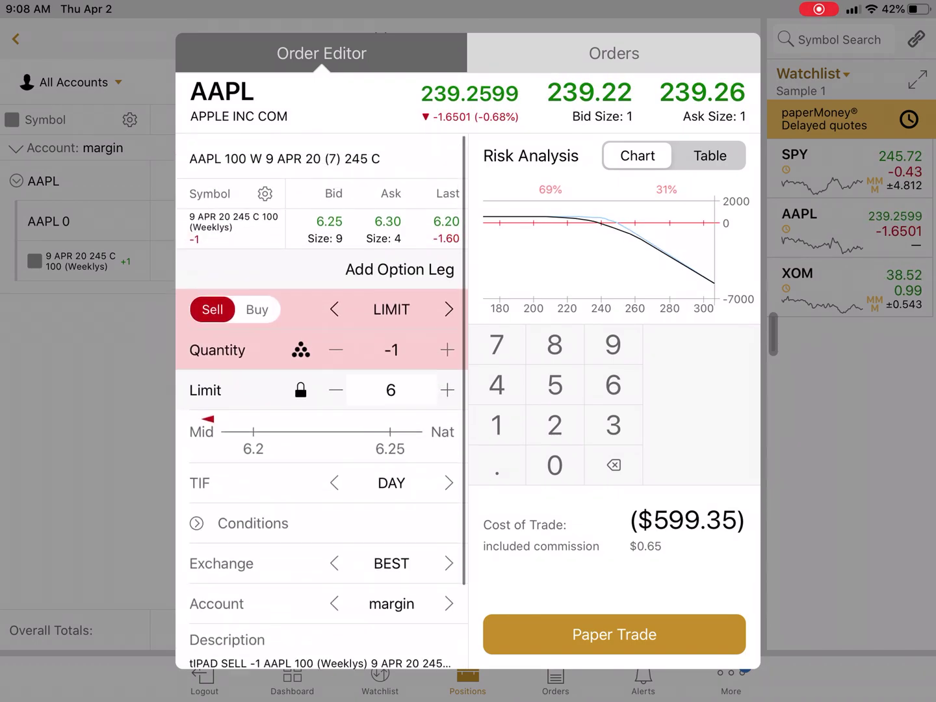
Step: Review and send the one-contract 245 call paper trade sell, then dismiss the confirmation
left_click(614, 633)
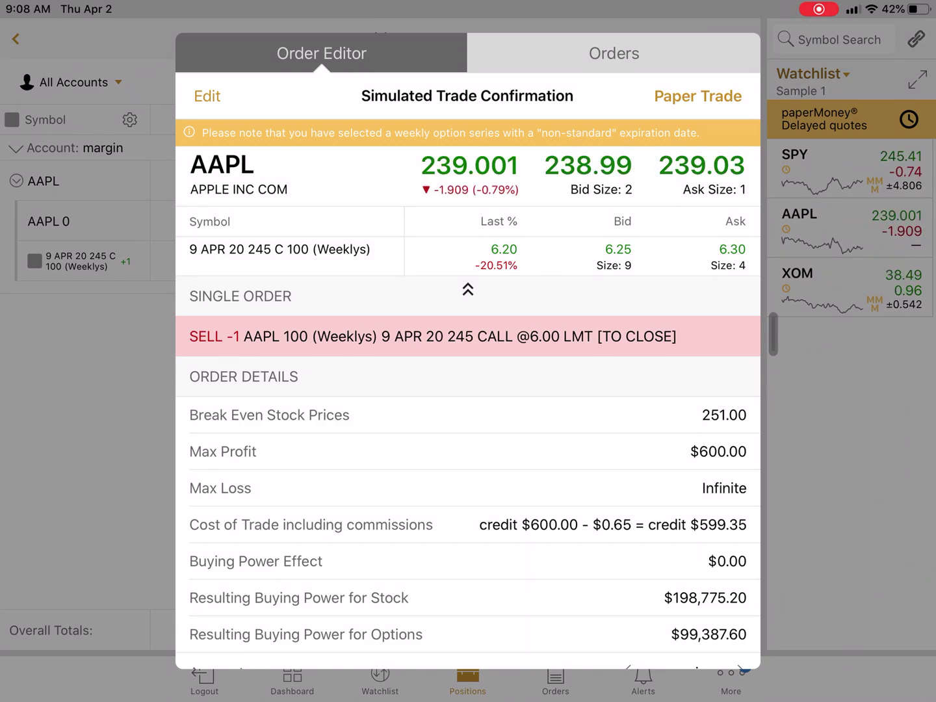
left_click(697, 96)
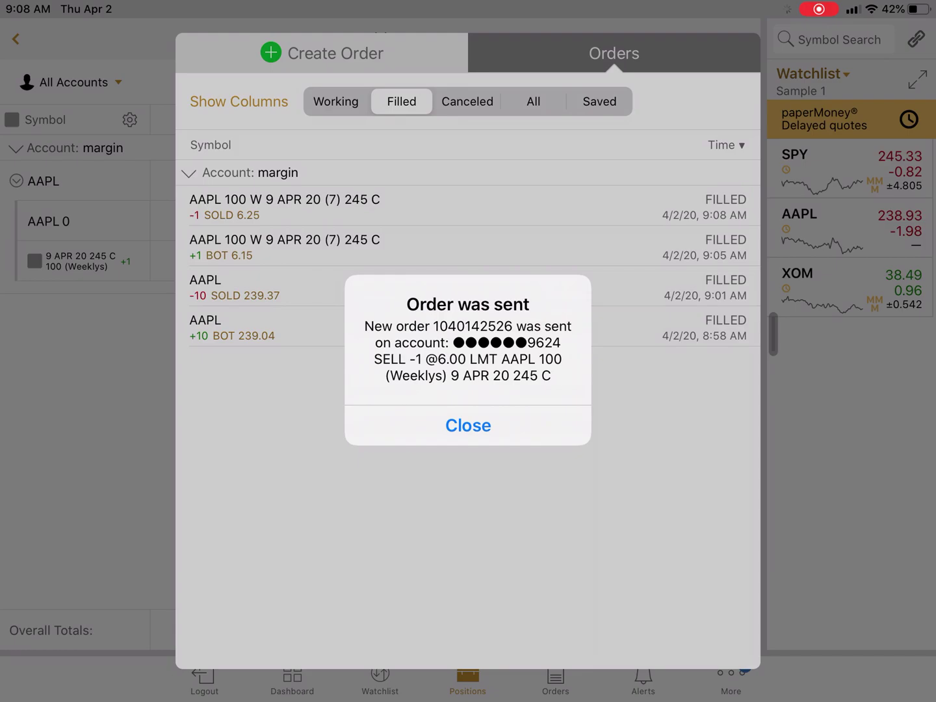
left_click(468, 429)
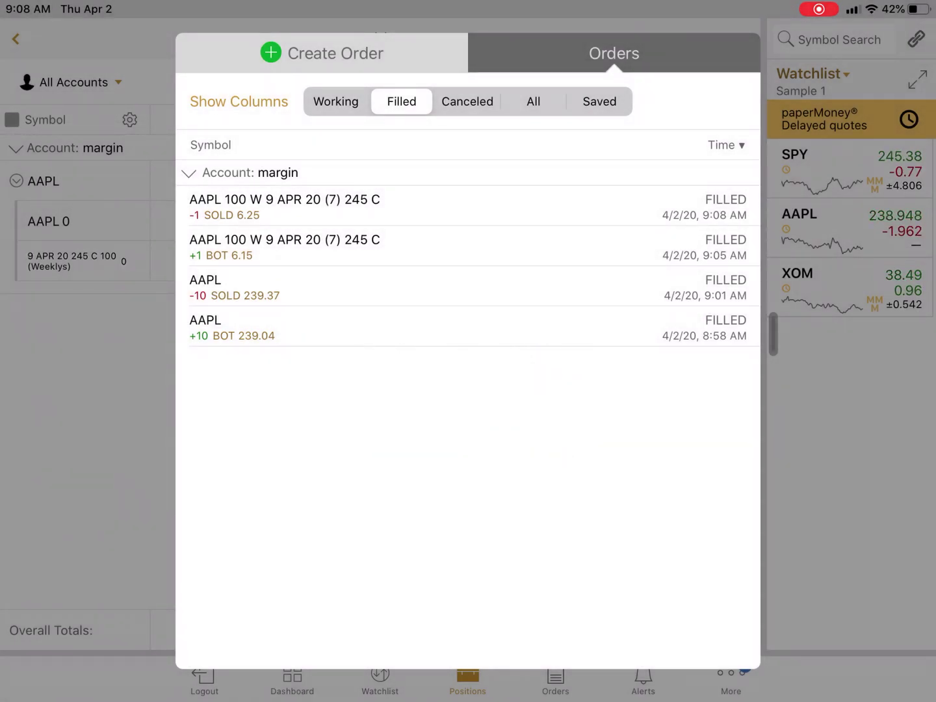
Step: Check the Working and Filled order lists for the 245 call sale filled at 6.25
left_click(330, 101)
left_click(401, 101)
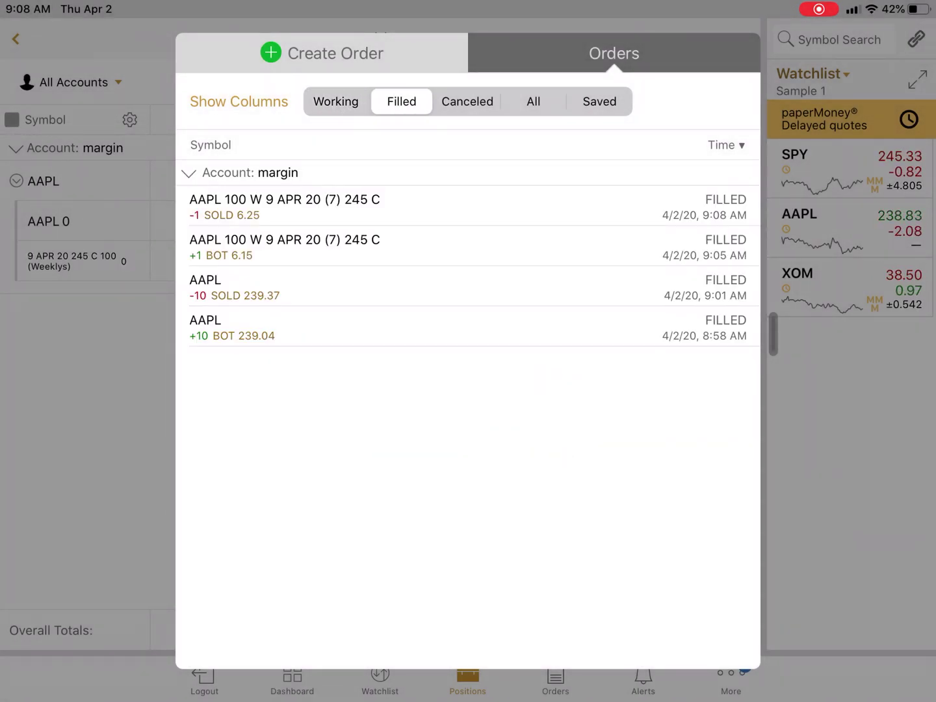
left_click(336, 101)
Step: View filled orders, then dismiss the Orders popover to see zero AAPL positions
left_click(402, 101)
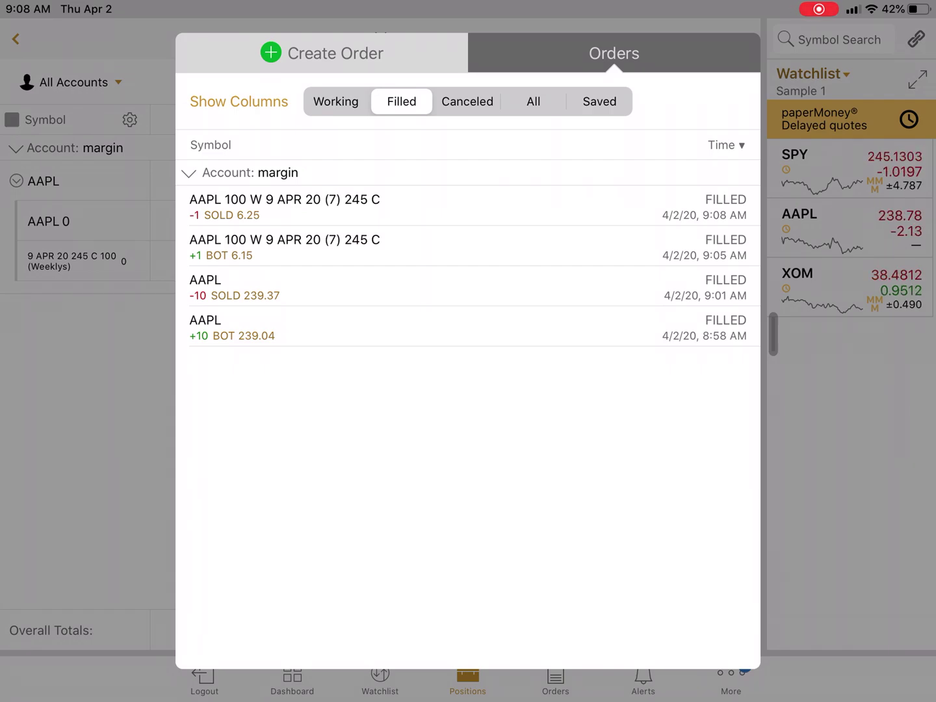
left_click(88, 438)
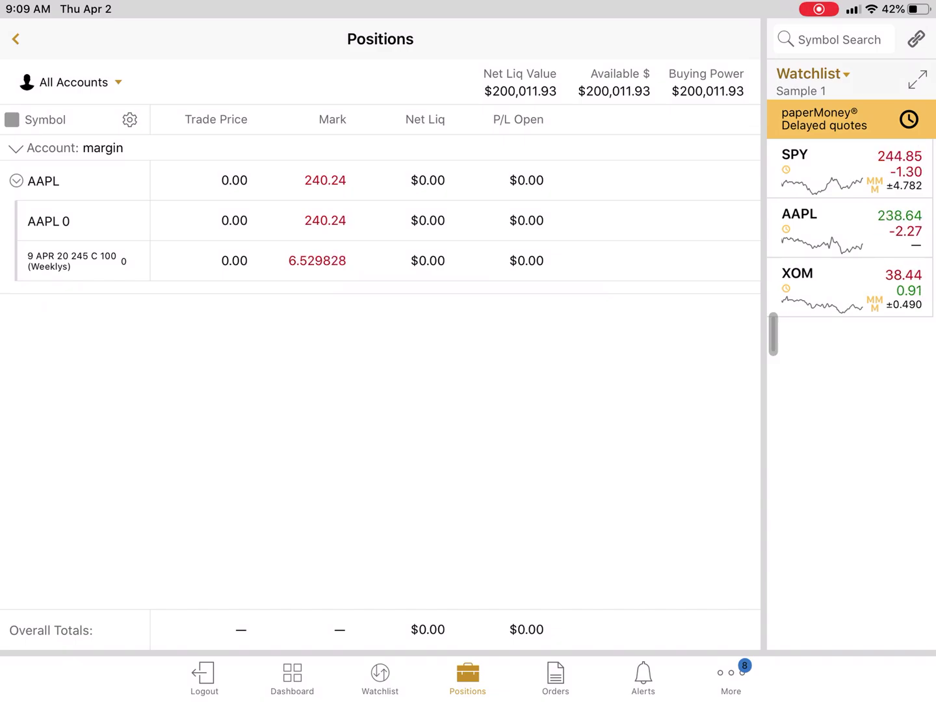
Step: Return to the Dashboard, showing zero-quantity AAPL positions and $200,011.93 net liquidation
left_click(291, 676)
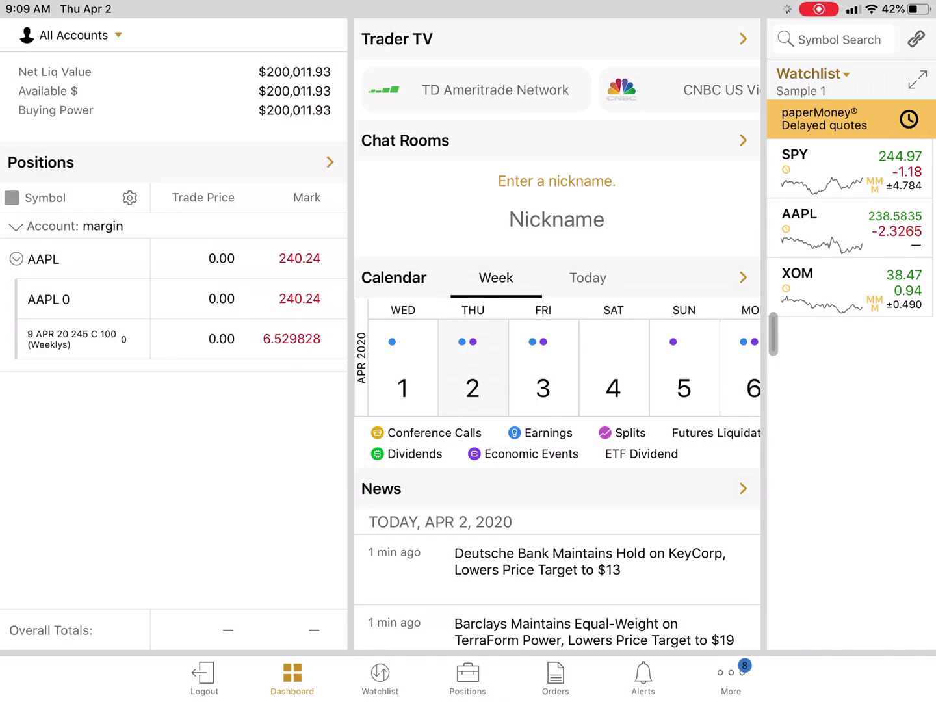